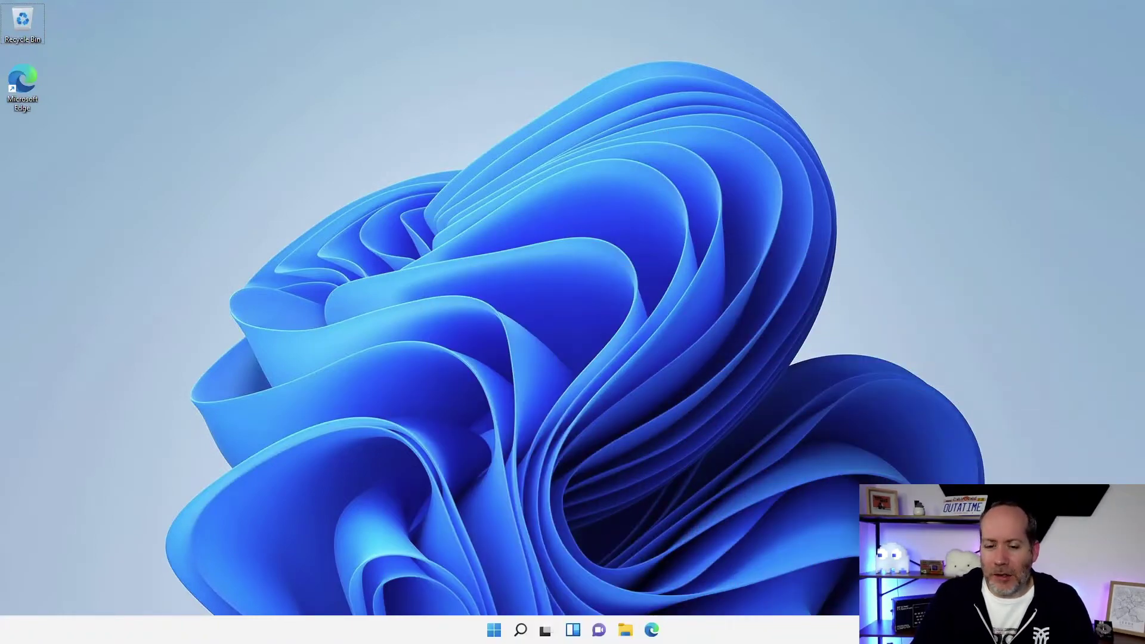
# Step: Search for 'note' and launch Notepad, the best match
pyautogui.click(496, 631)
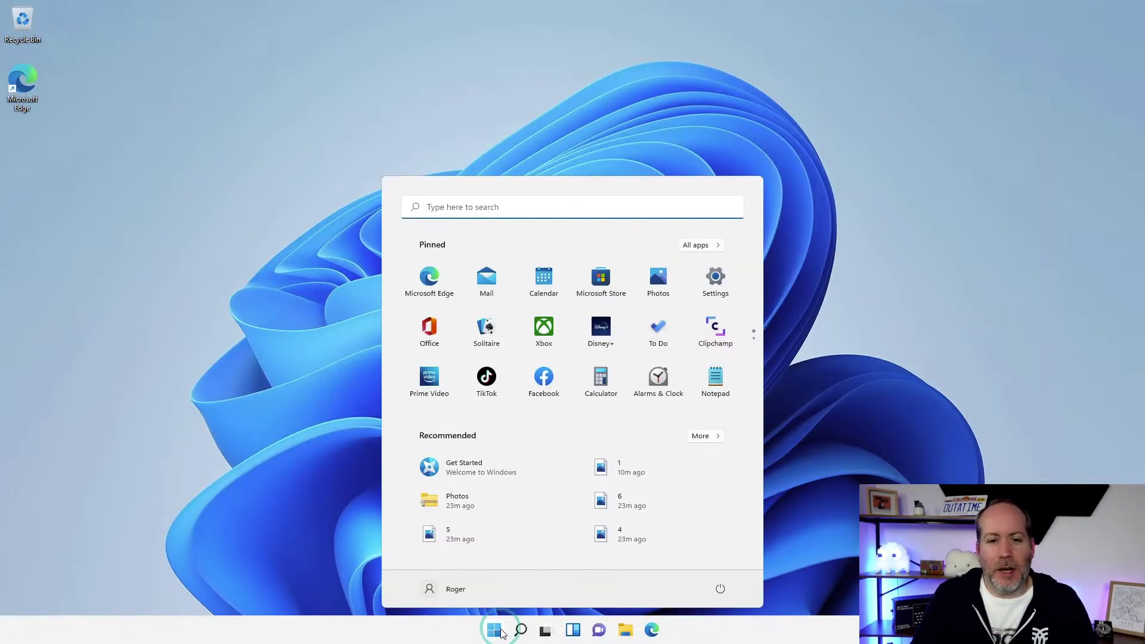
pyautogui.click(522, 631)
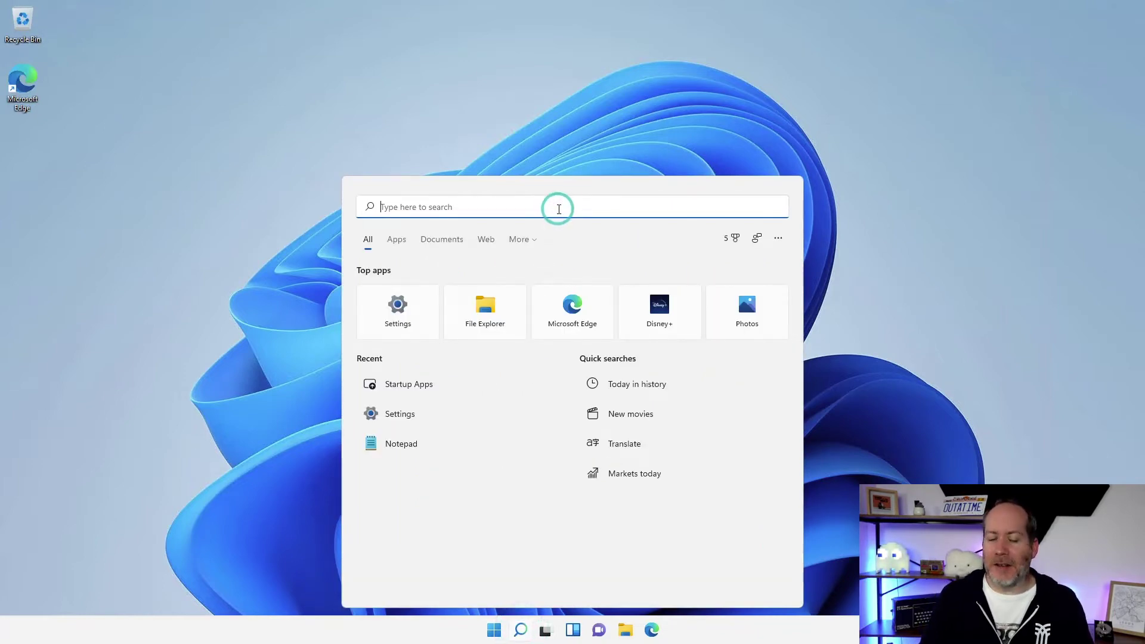
pyautogui.write('note')
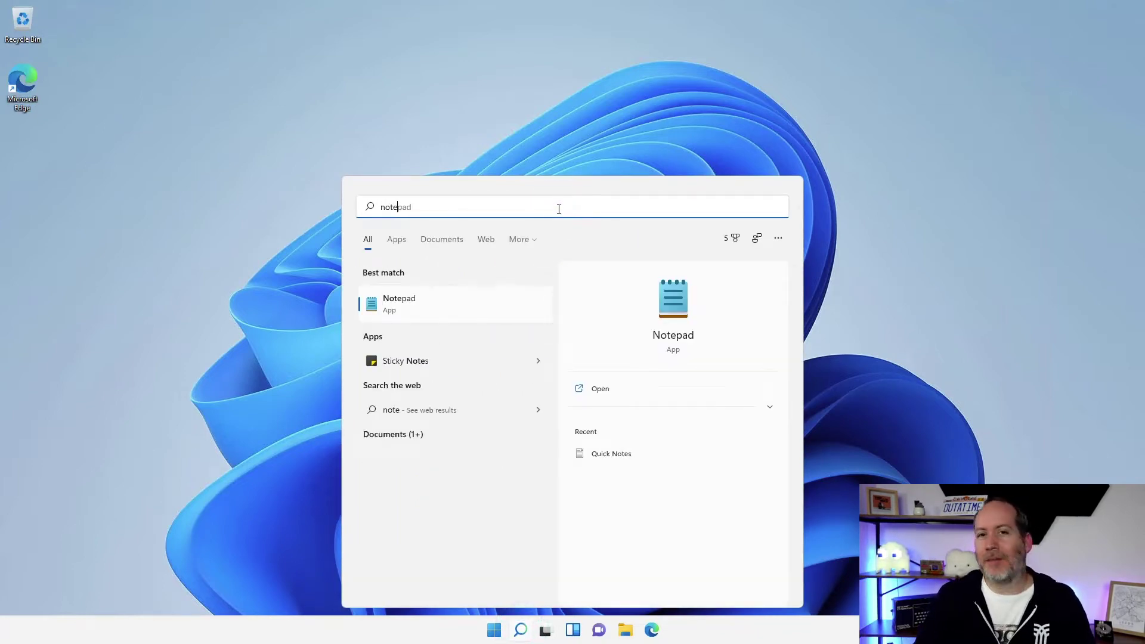
pyautogui.press('Return')
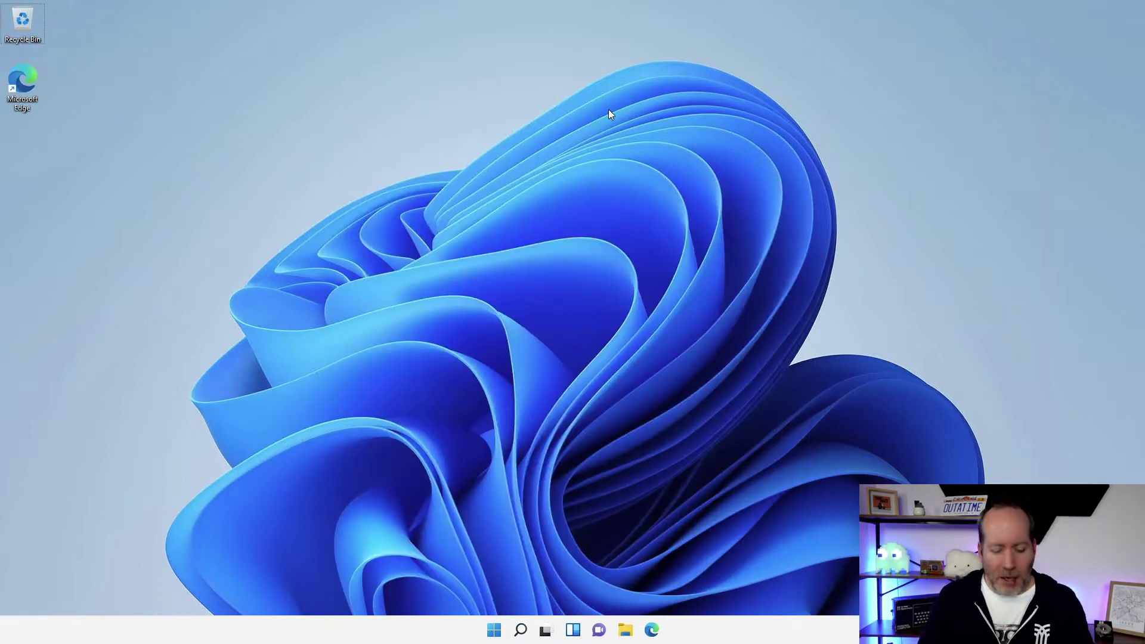
# Step: Search 'note' again and dismiss the results, then start a new search for 'dis'
pyautogui.press('super')
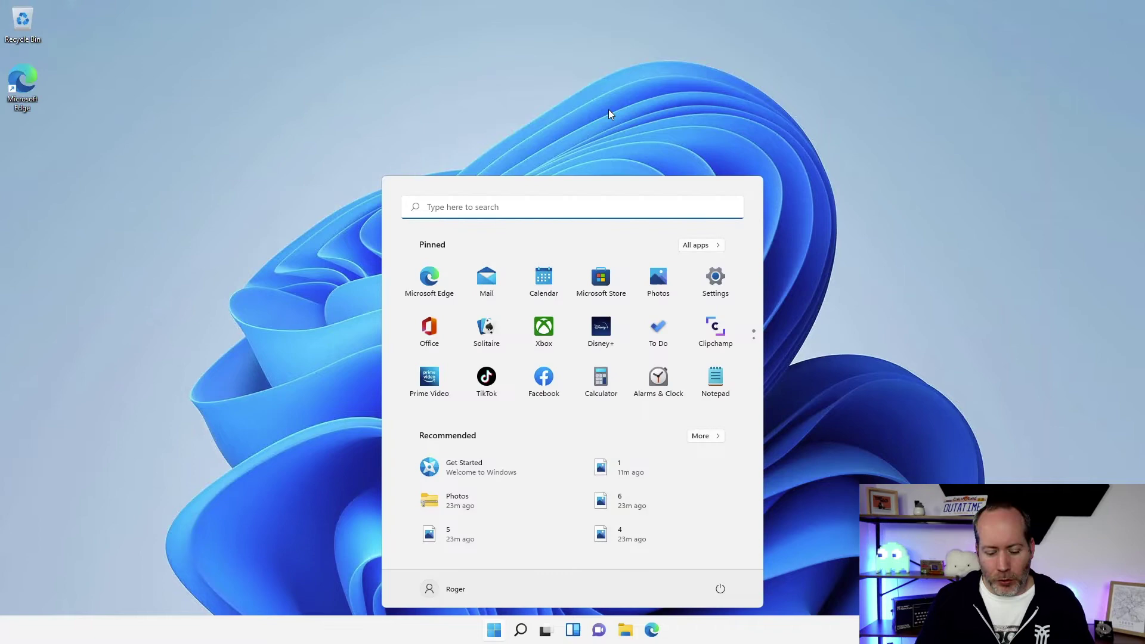
pyautogui.write('note')
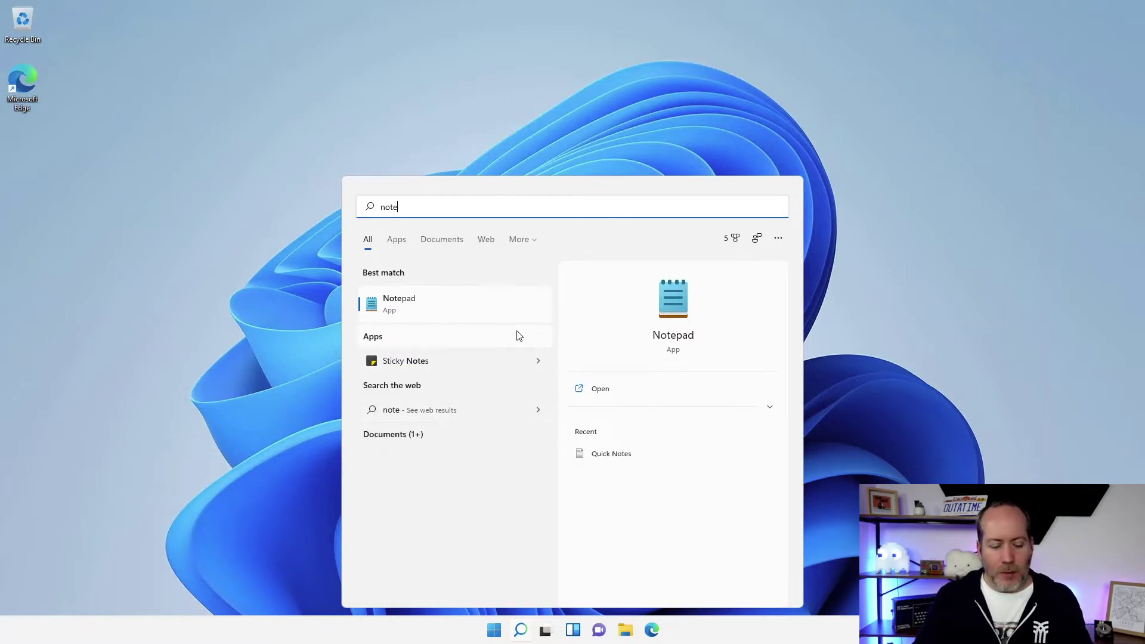
pyautogui.press('Escape')
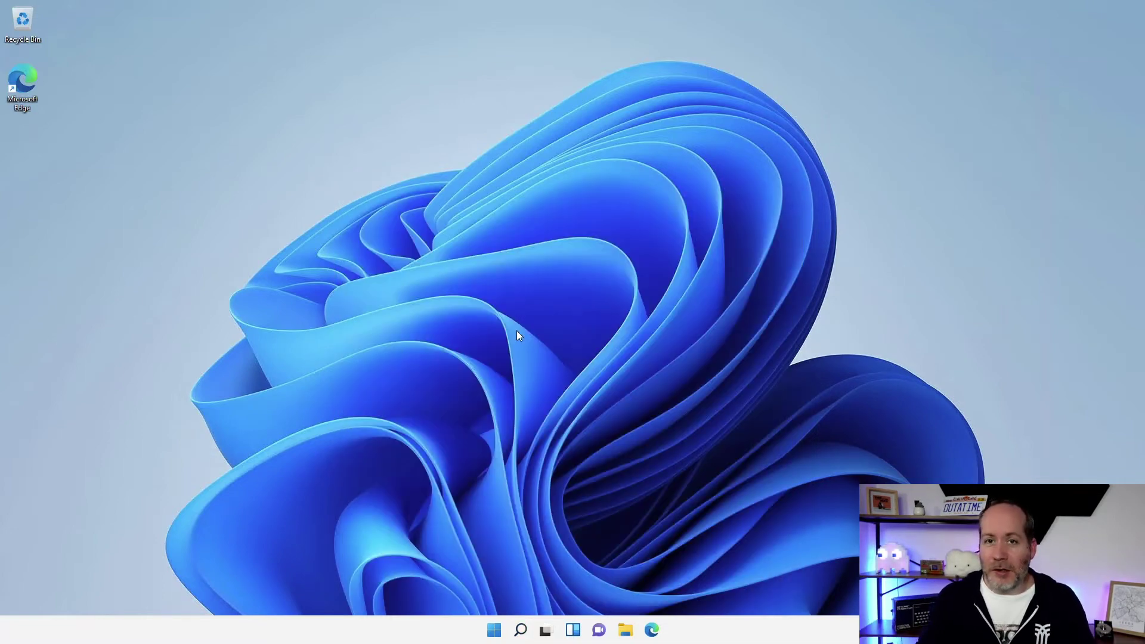
pyautogui.press('super')
pyautogui.write('dis')
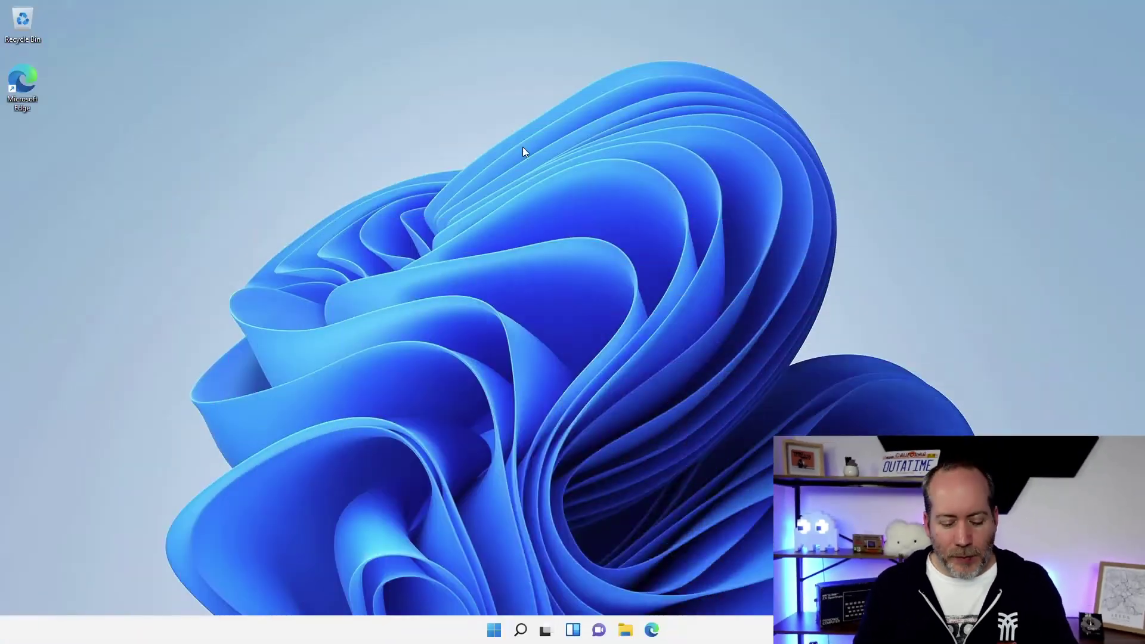
# Step: Search for 'store' and dismiss it, then search 'note' to list Notepad and Sticky Notes
pyautogui.press('super')
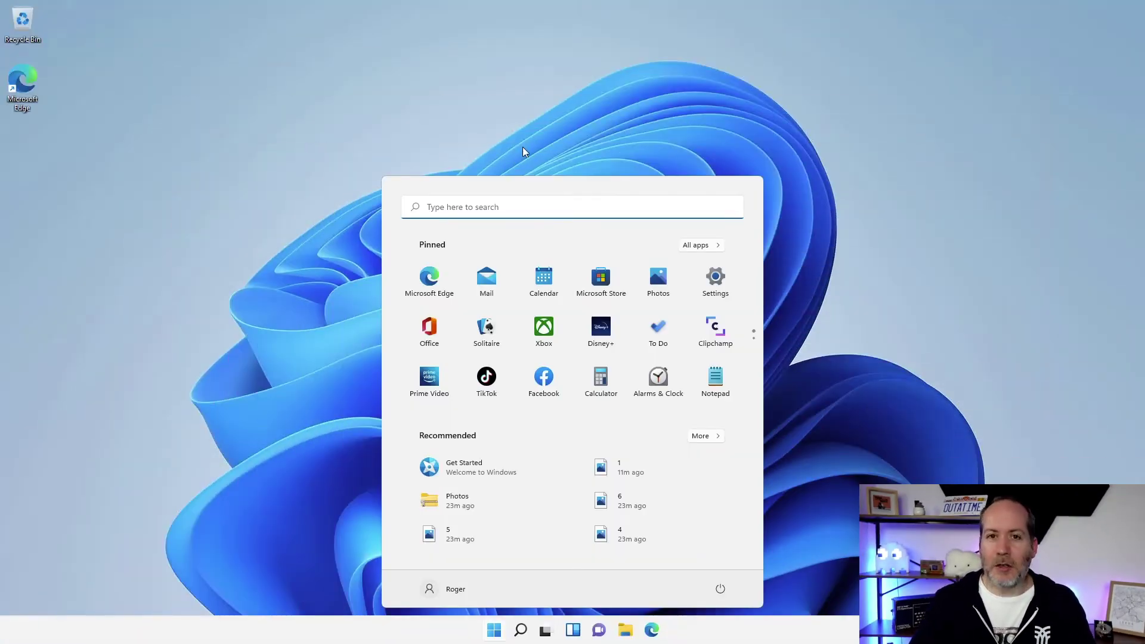
pyautogui.write('store')
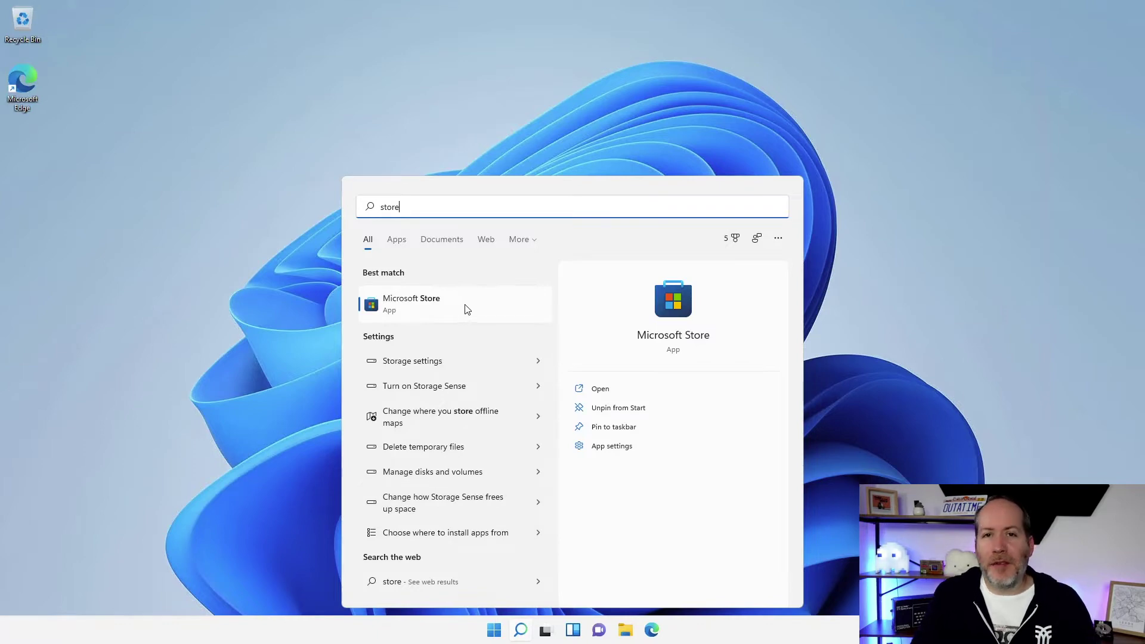
pyautogui.press('Escape')
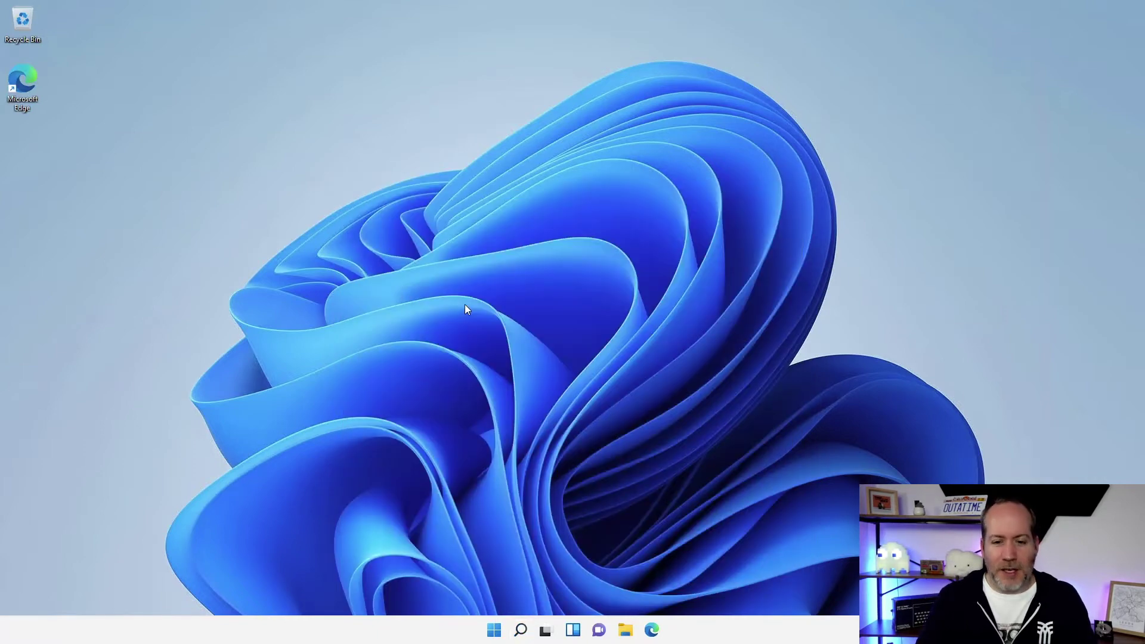
pyautogui.press('super')
pyautogui.write('note')
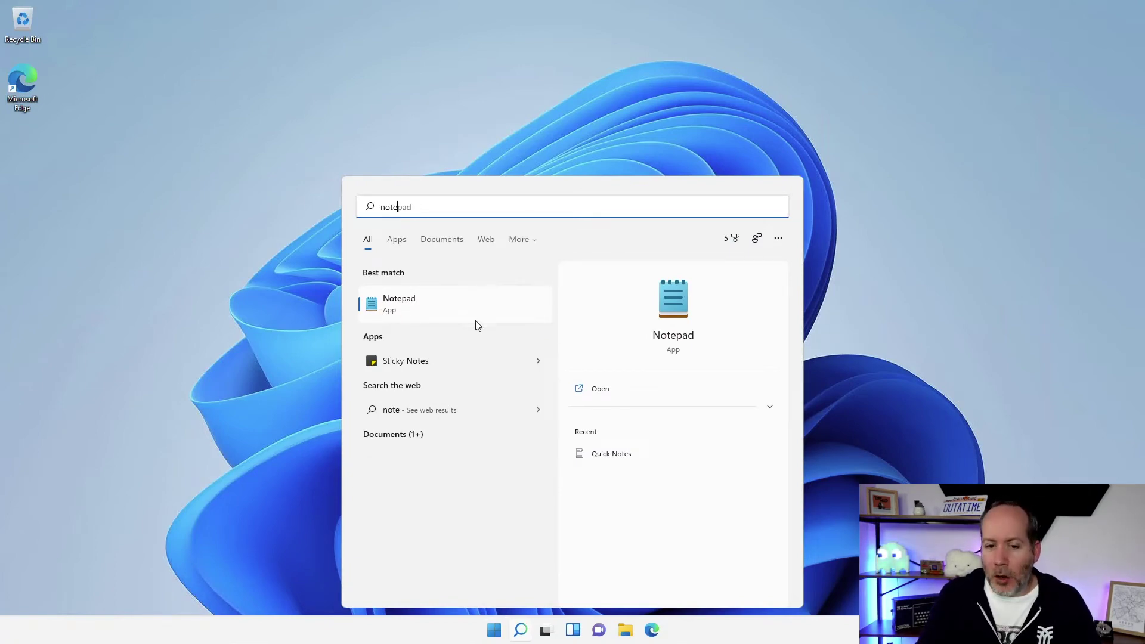
# Step: Filter the 'note' results by Documents, All, Apps, Documents, then Web
pyautogui.click(479, 439)
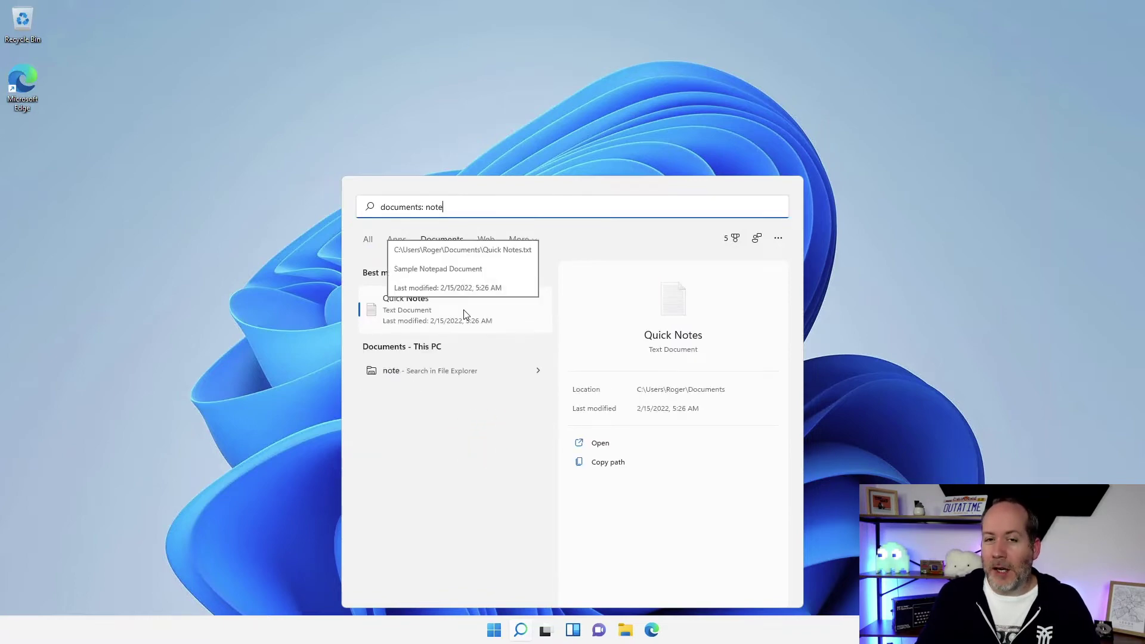
pyautogui.click(368, 242)
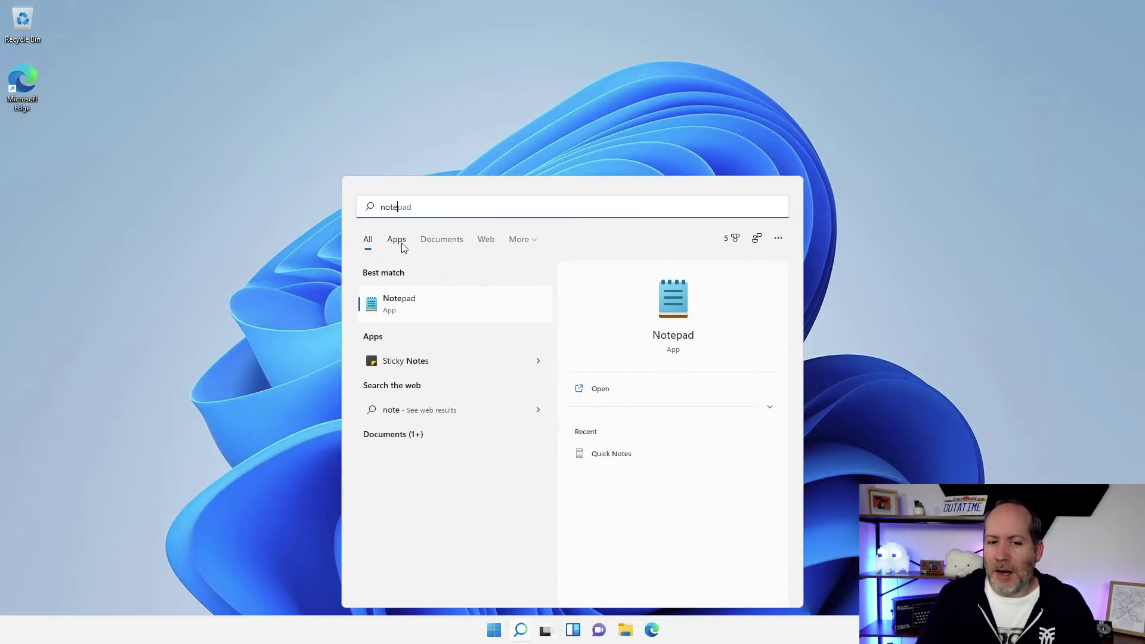
pyautogui.click(397, 241)
pyautogui.click(449, 241)
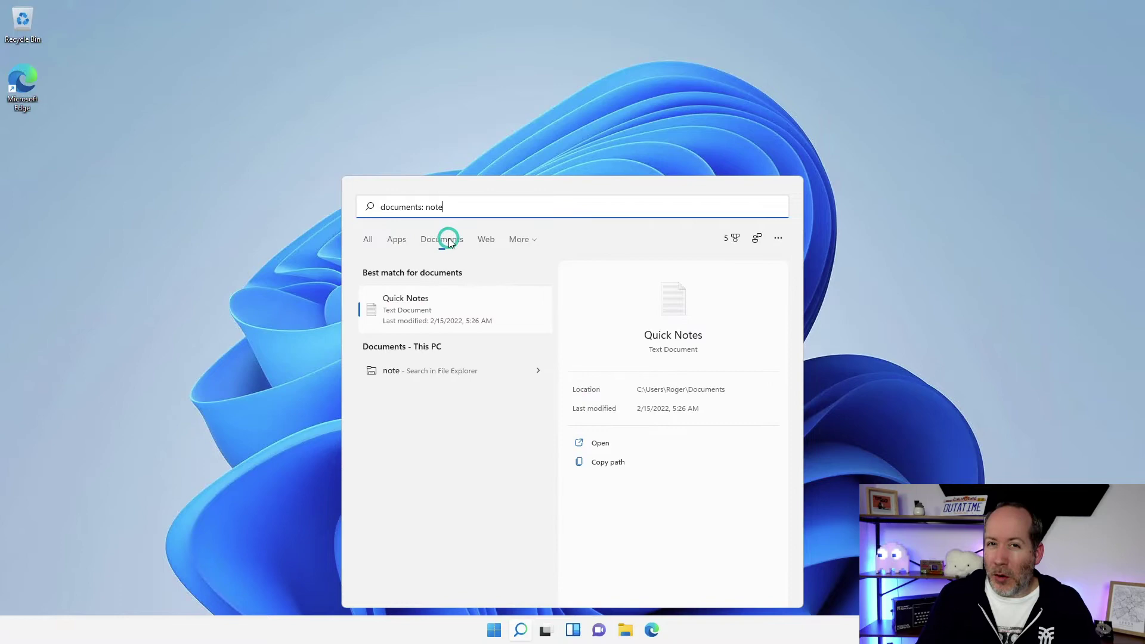
pyautogui.click(484, 241)
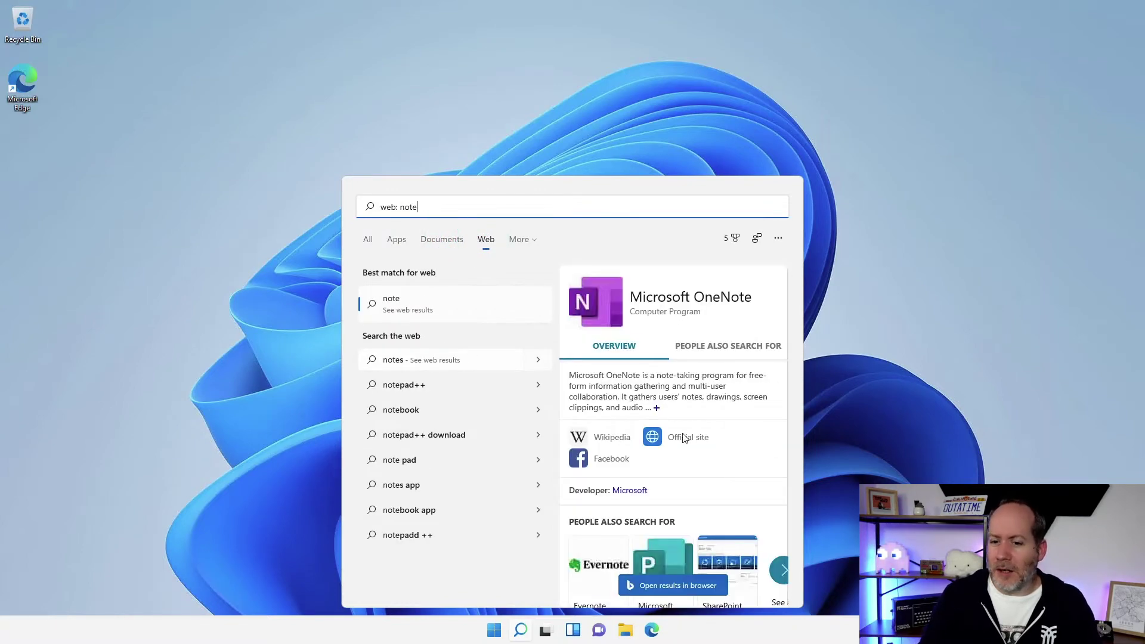
# Step: Scroll the web results, open and dismiss the More categories list, and close search
pyautogui.scroll(-15, 685, 438)
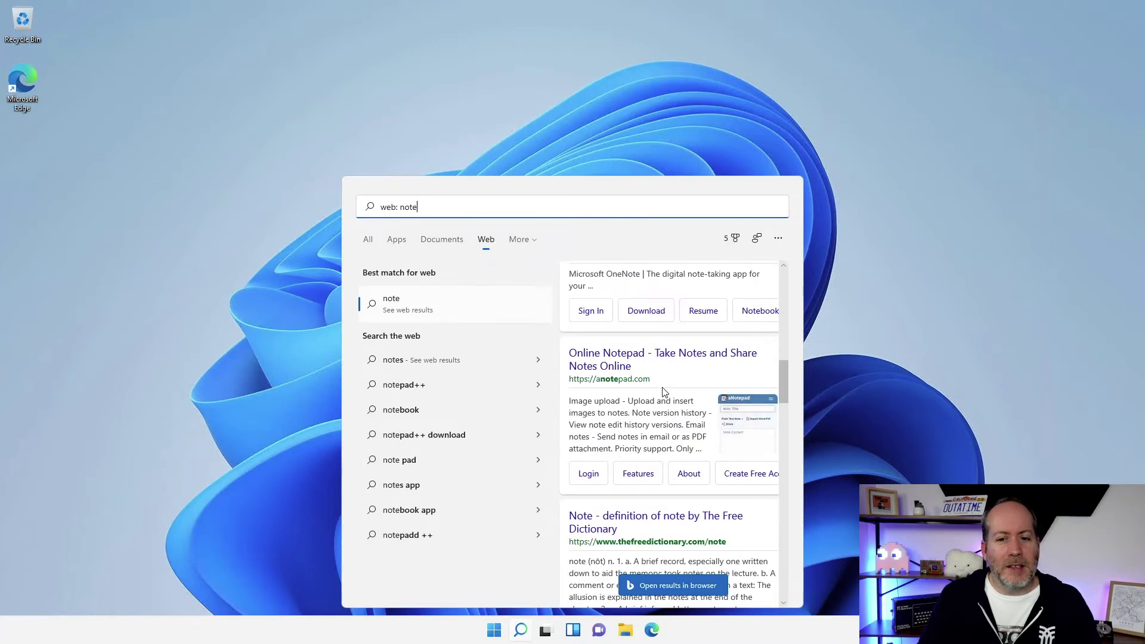
pyautogui.scroll(-5, 664, 388)
pyautogui.click(534, 239)
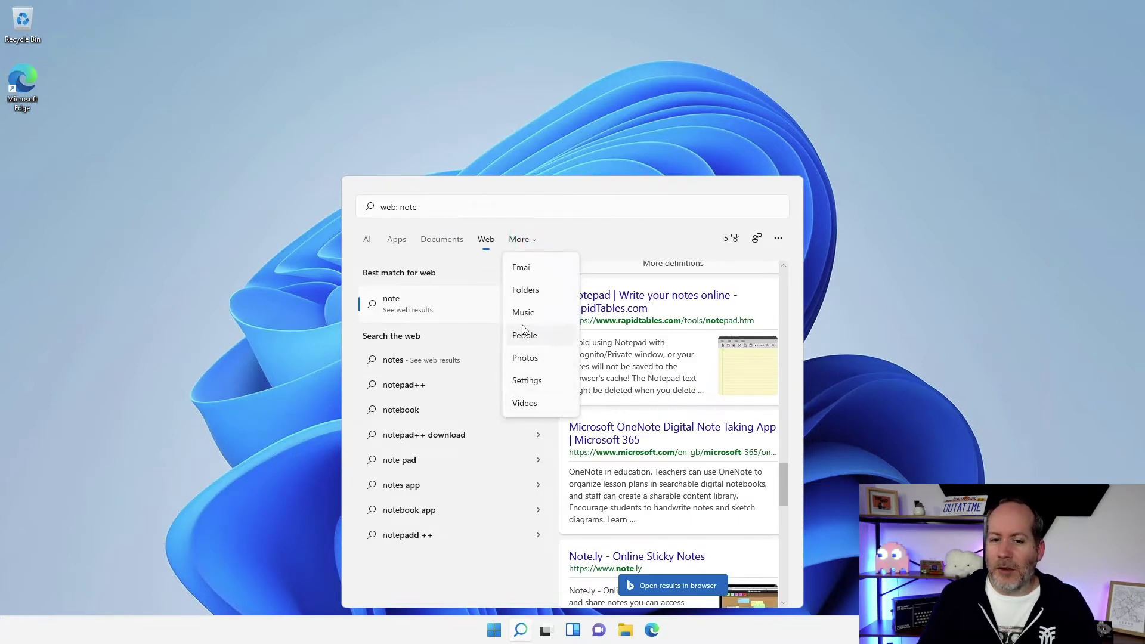
pyautogui.click(501, 204)
pyautogui.press('Escape')
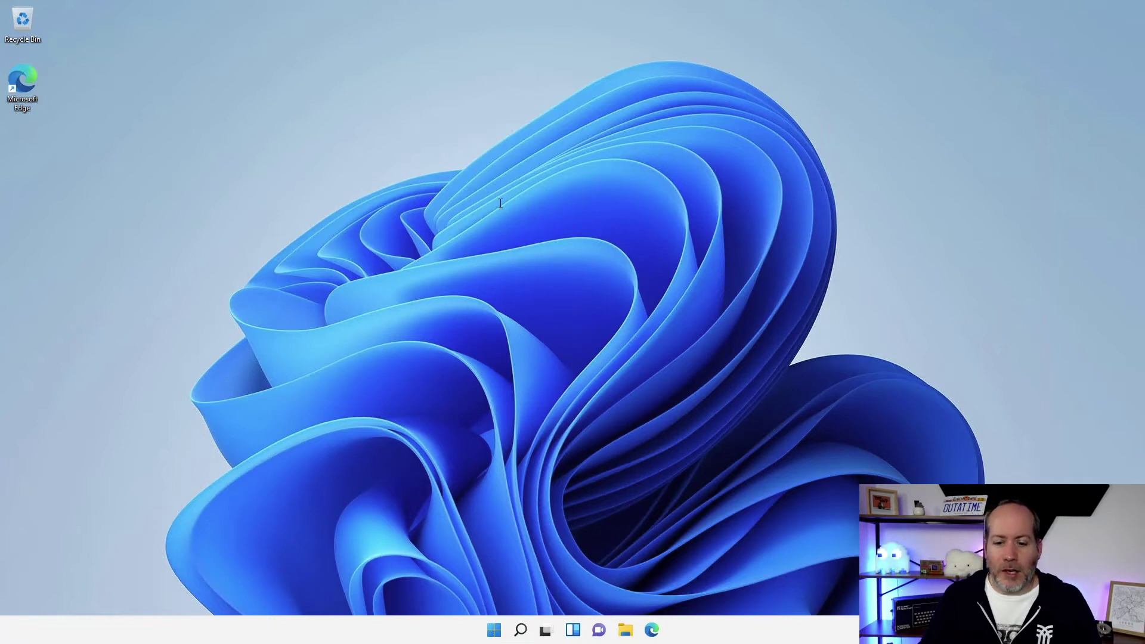
pyautogui.press('super+i')
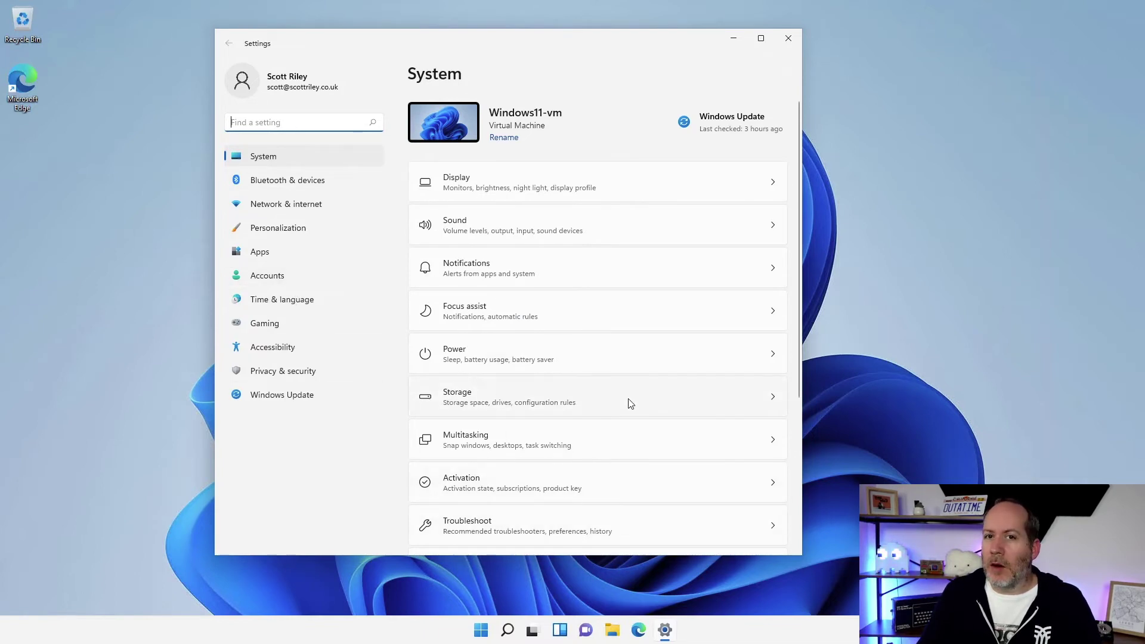
pyautogui.click(789, 39)
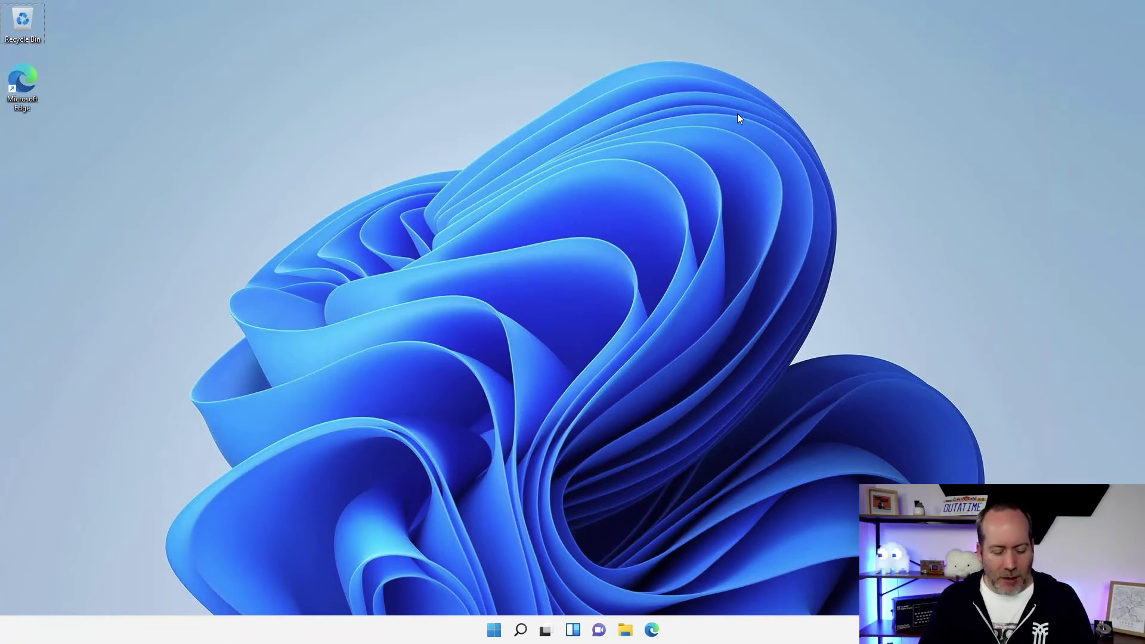
pyautogui.press('super')
pyautogui.write('upda')
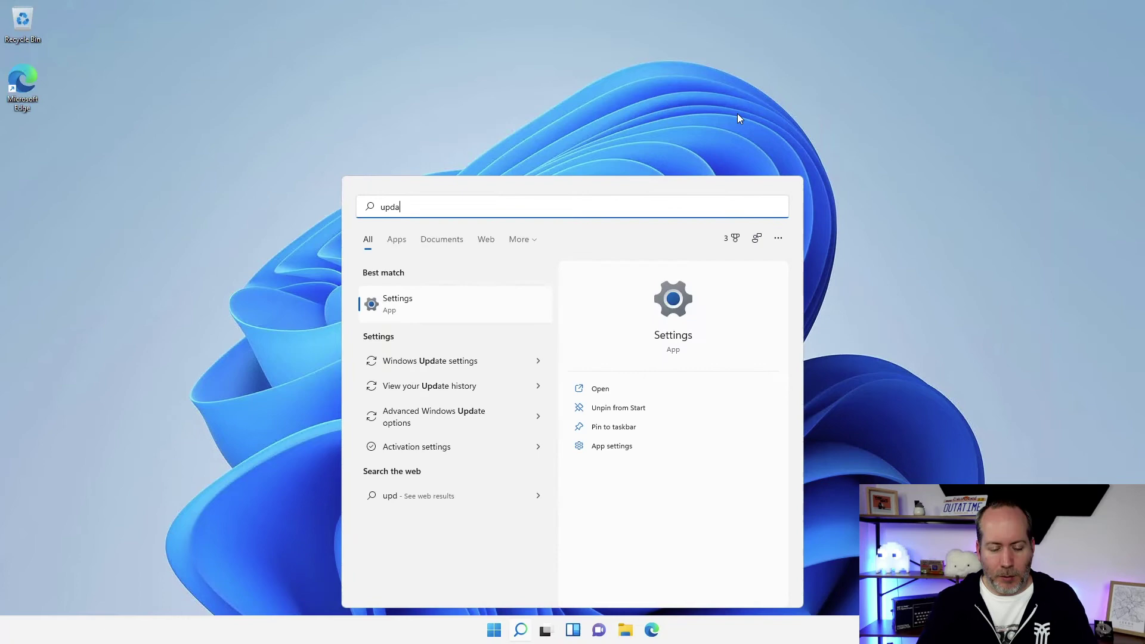
pyautogui.write('te')
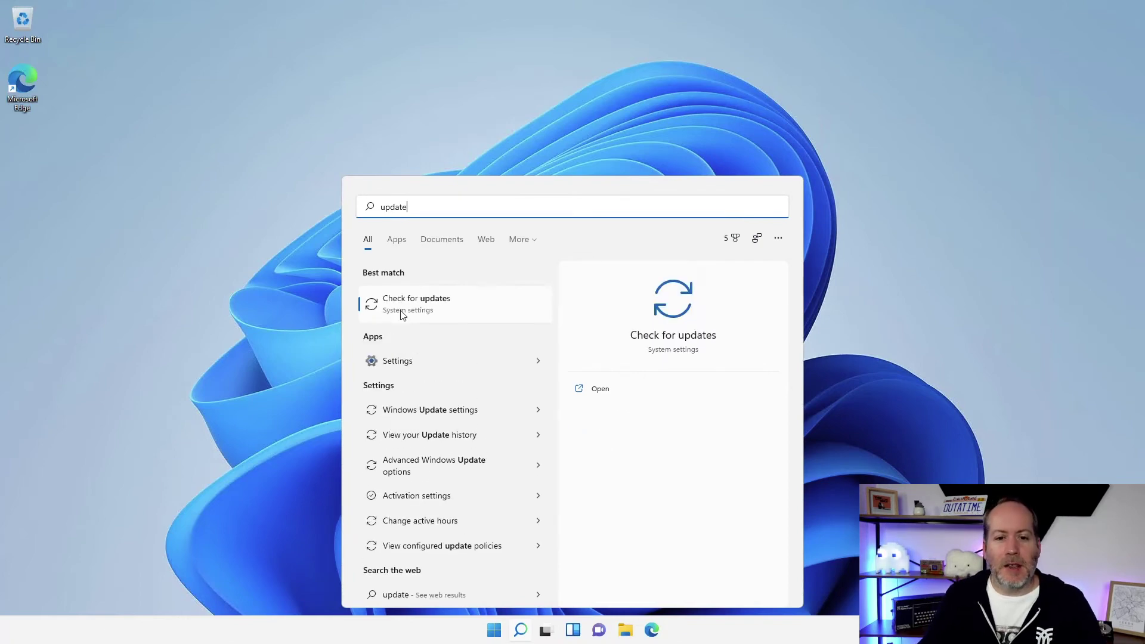
pyautogui.click(469, 310)
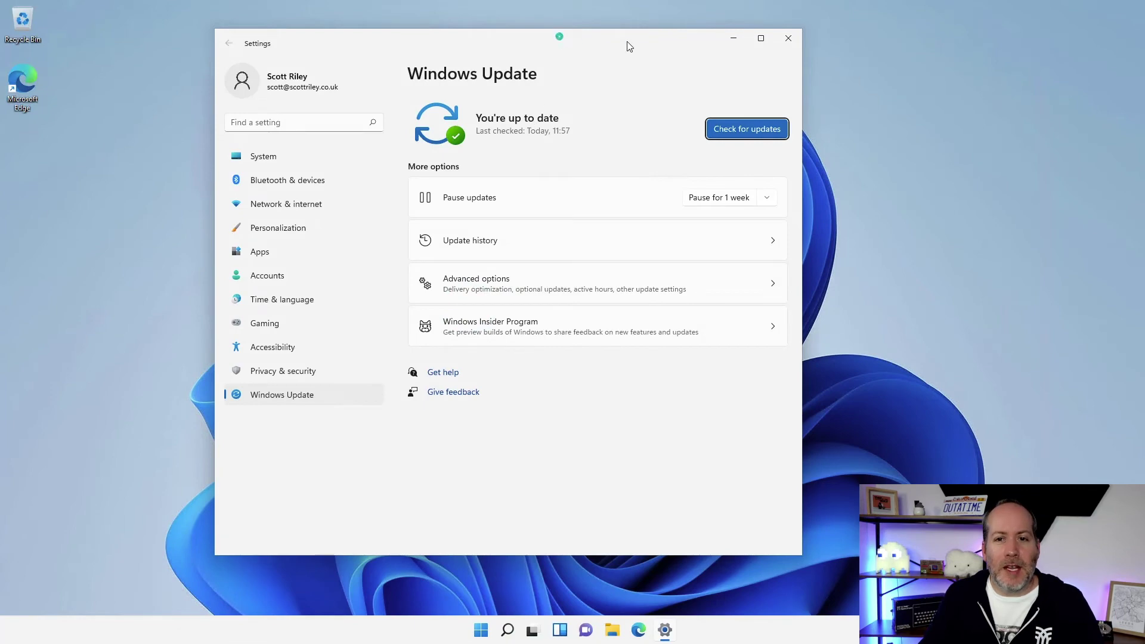
pyautogui.moveTo(629, 46); pyautogui.dragTo(851, 50)
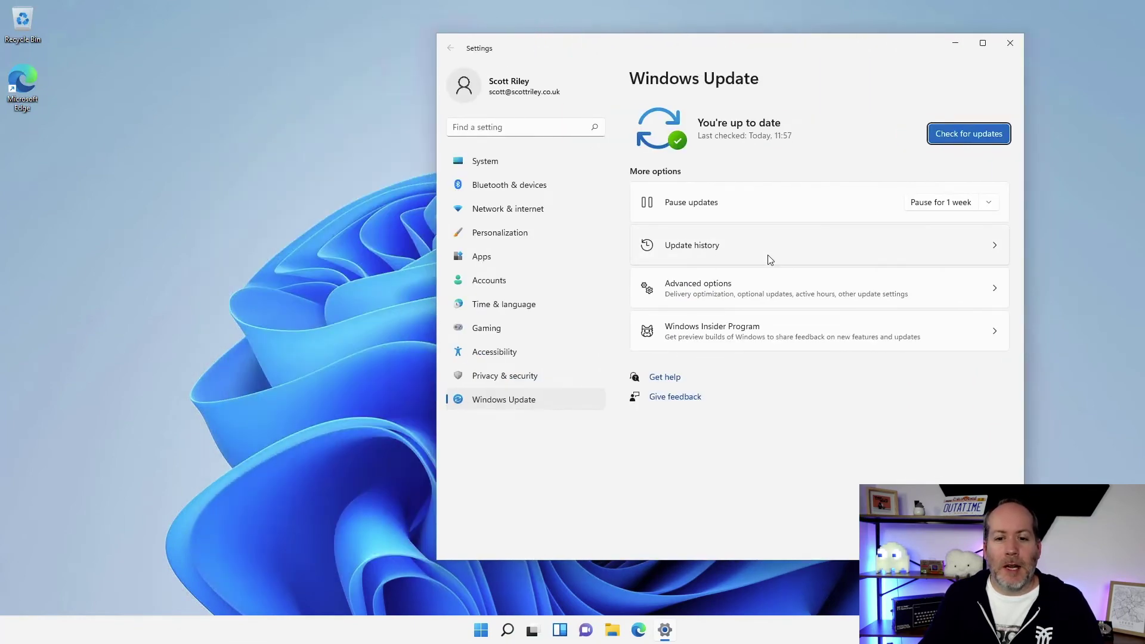
pyautogui.click(1012, 43)
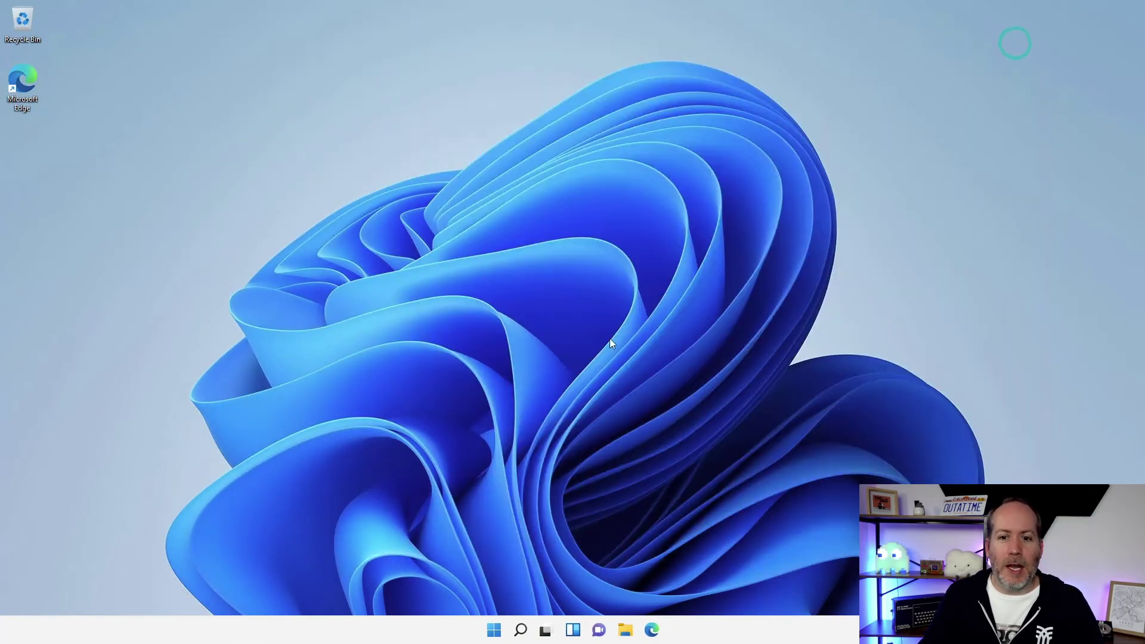
pyautogui.click(498, 636)
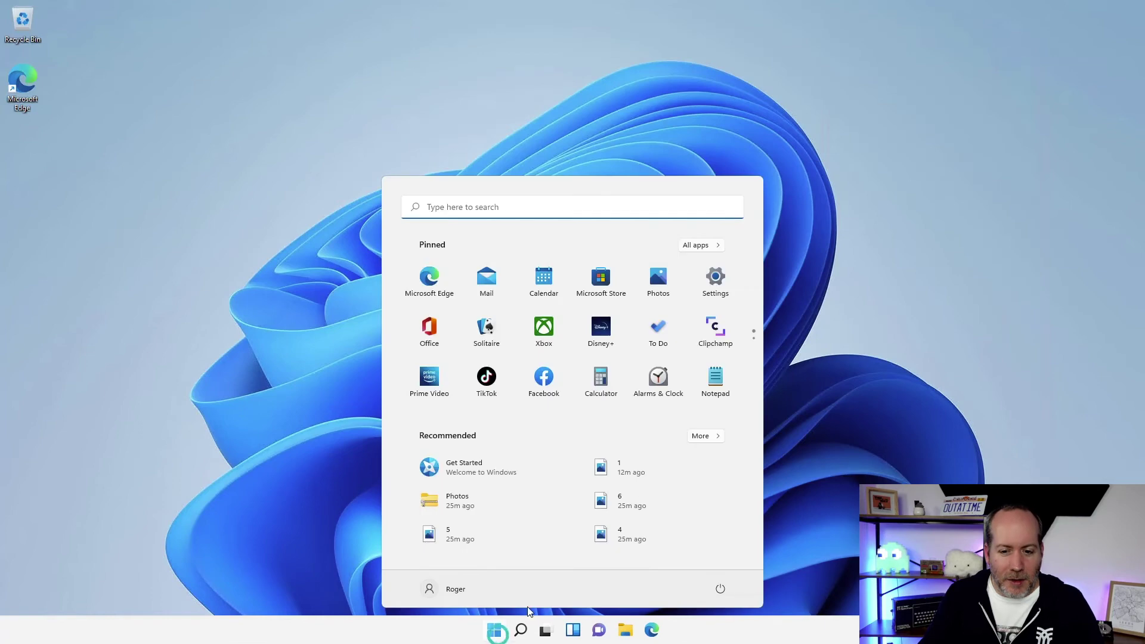
pyautogui.click(717, 285)
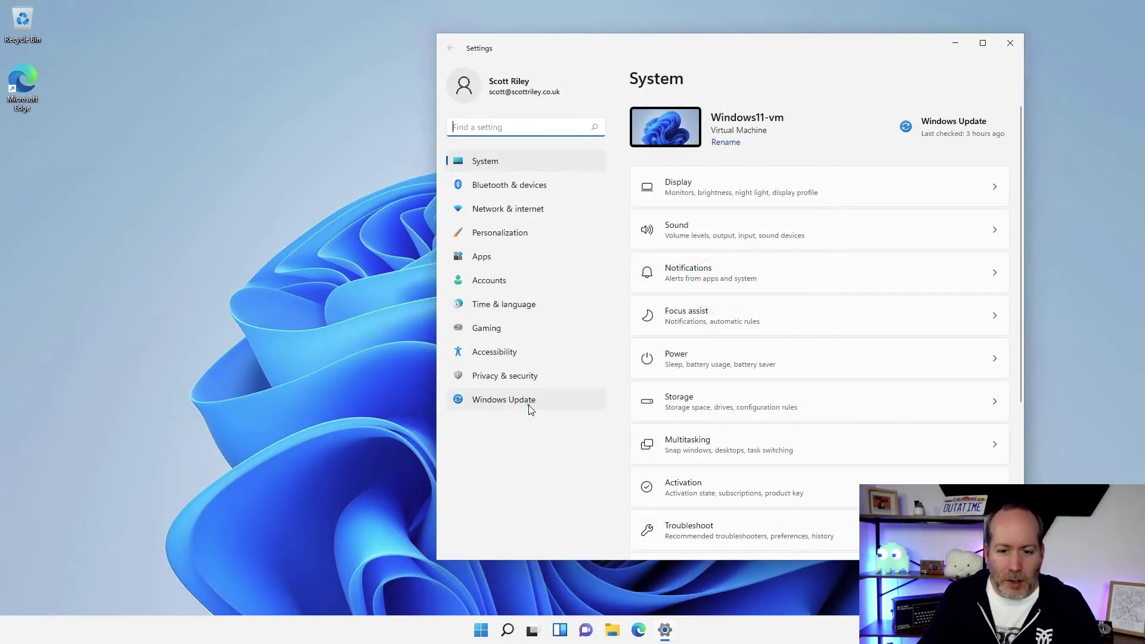
pyautogui.click(529, 407)
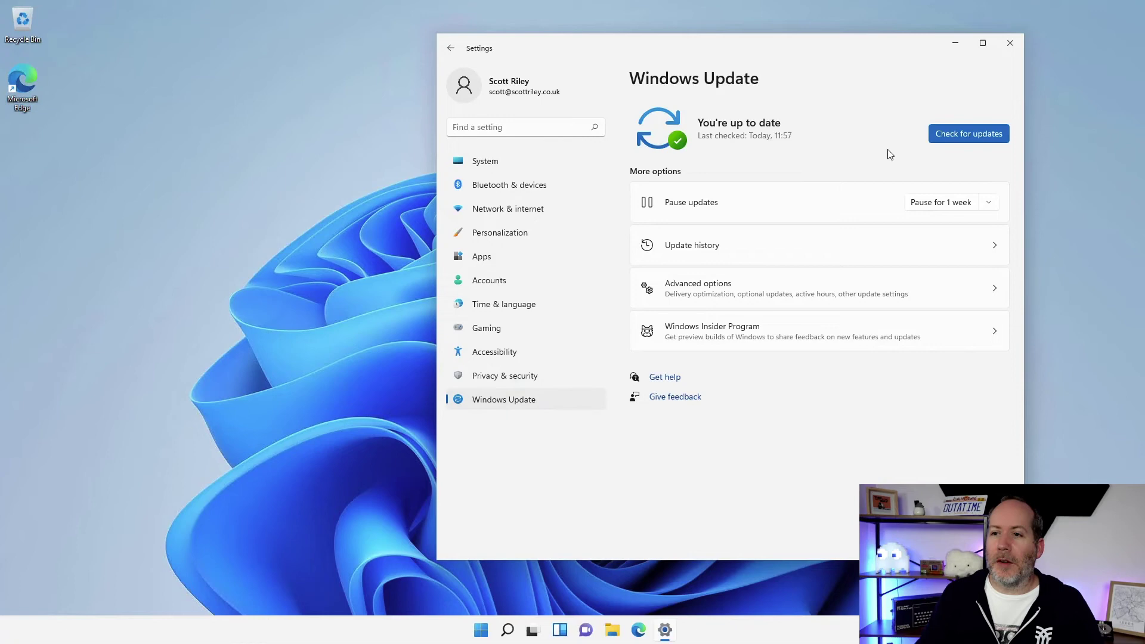
pyautogui.click(1009, 53)
pyautogui.press('super')
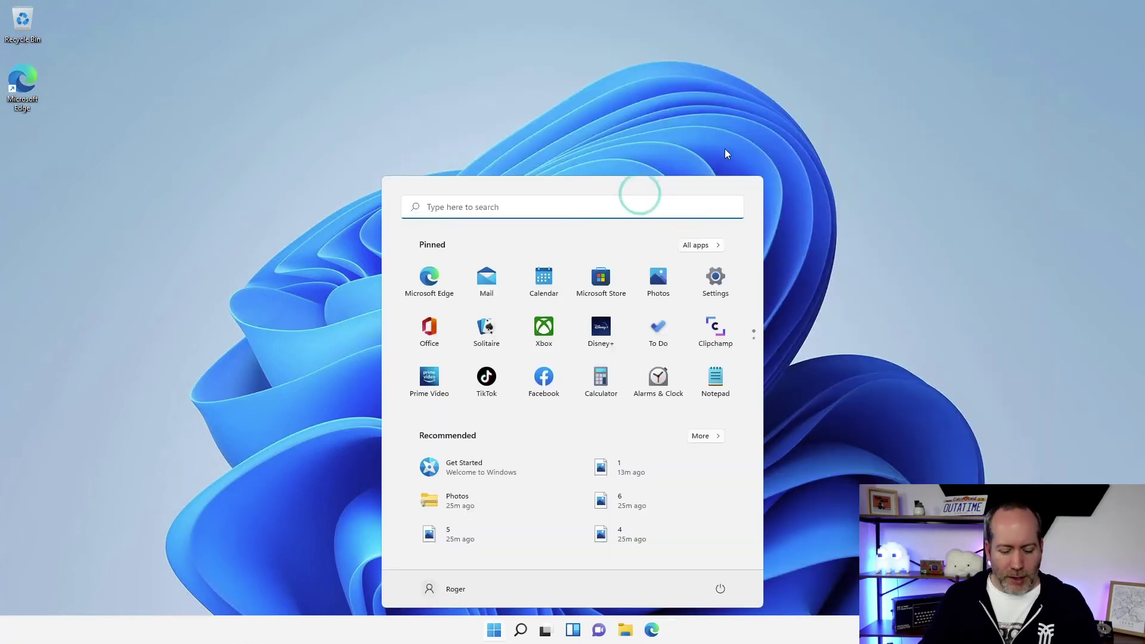
pyautogui.write('update')
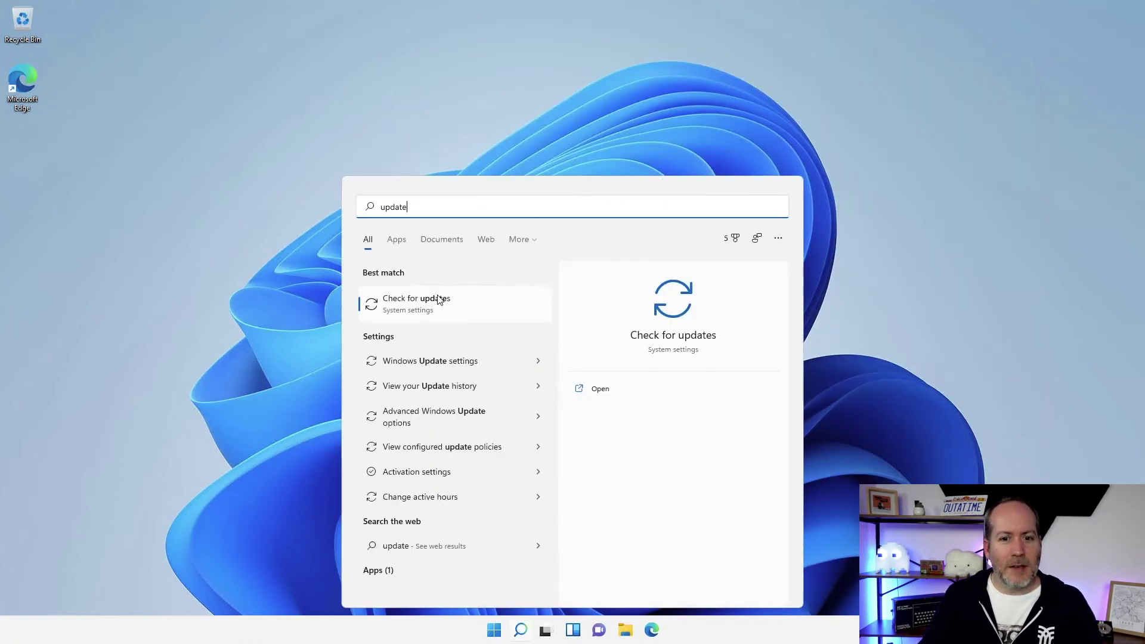
pyautogui.click(439, 299)
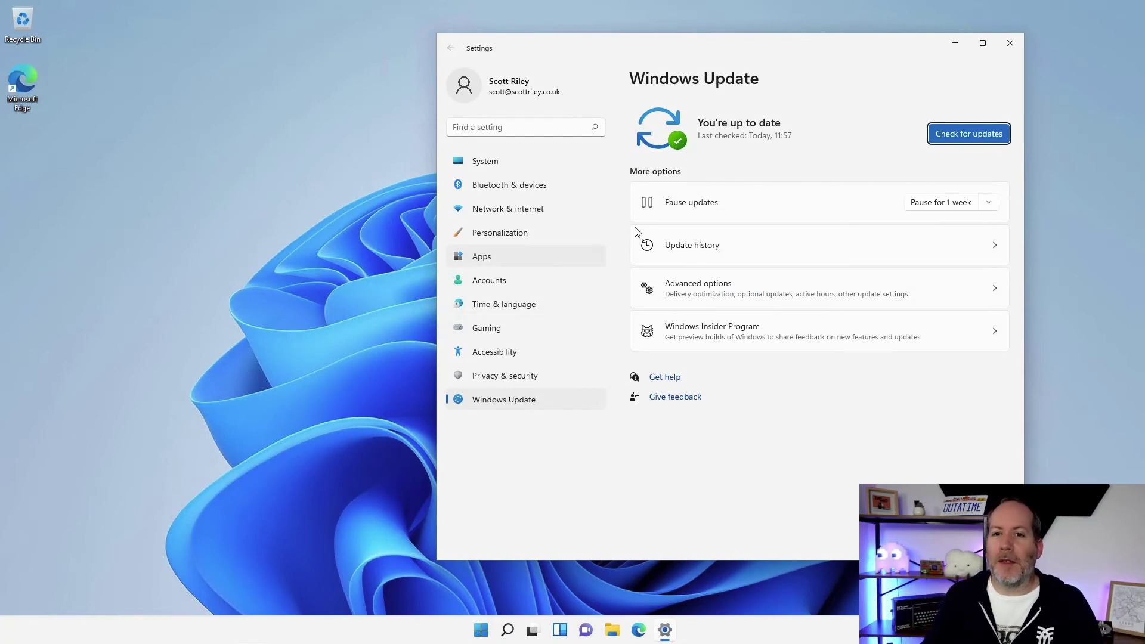
pyautogui.click(1011, 43)
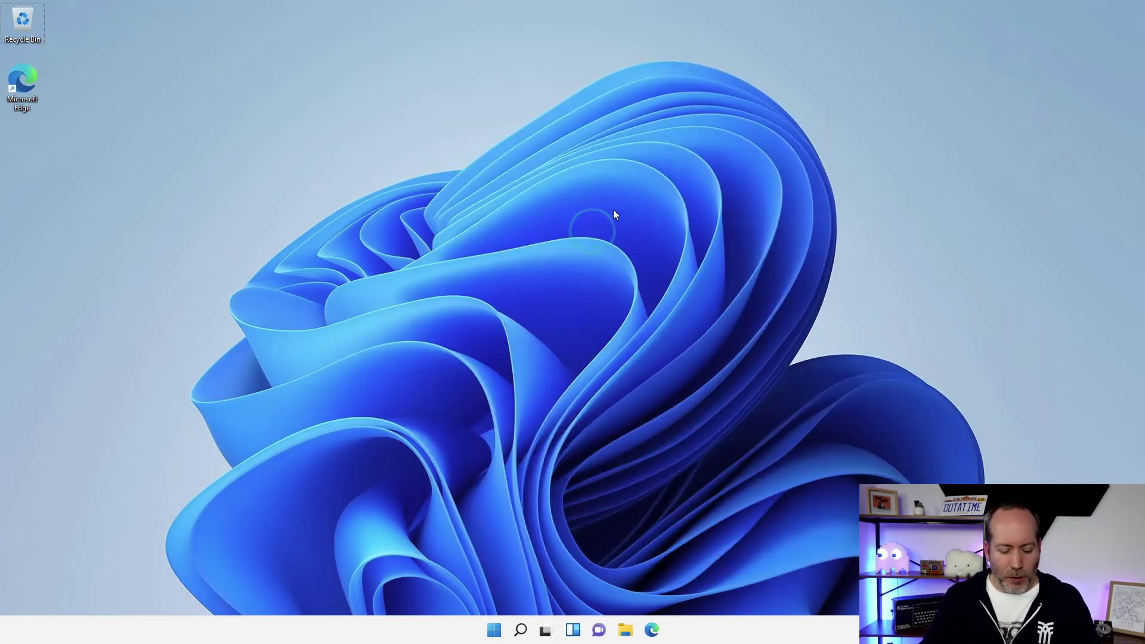
# Step: Search 'add a' and open Add a printer or scanner in Settings
pyautogui.press('super')
pyautogui.write('add a')
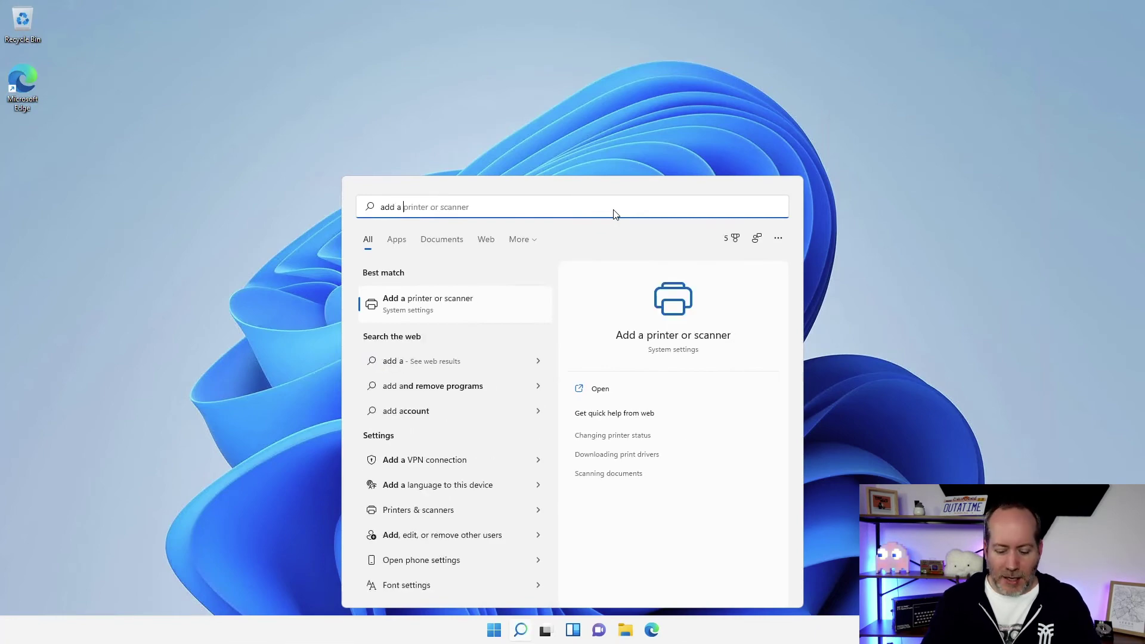
pyautogui.click(462, 305)
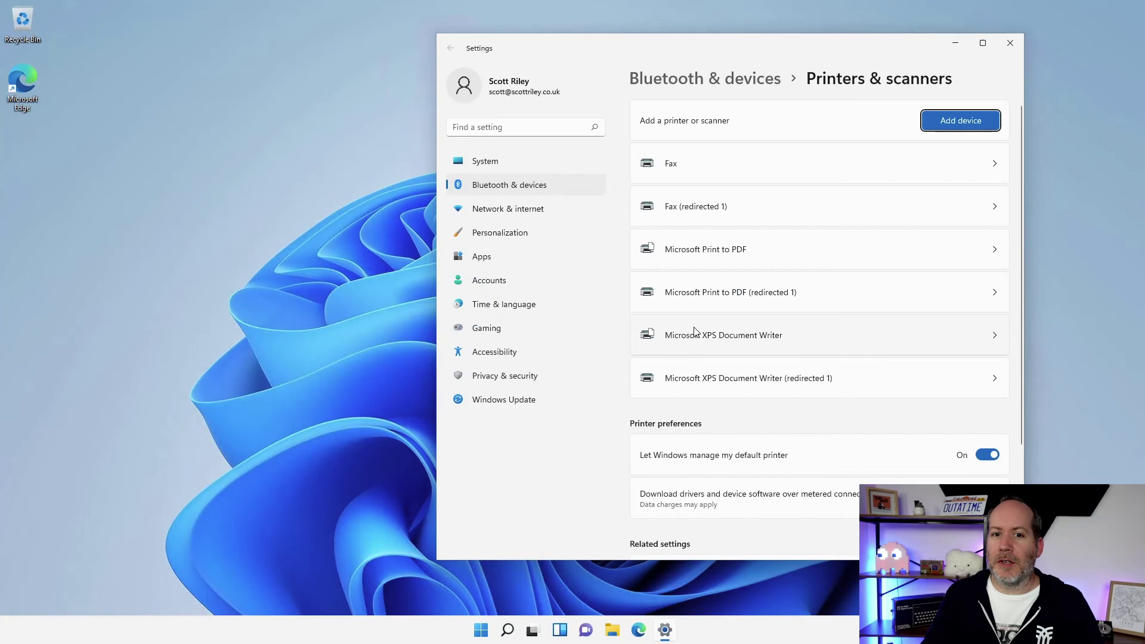